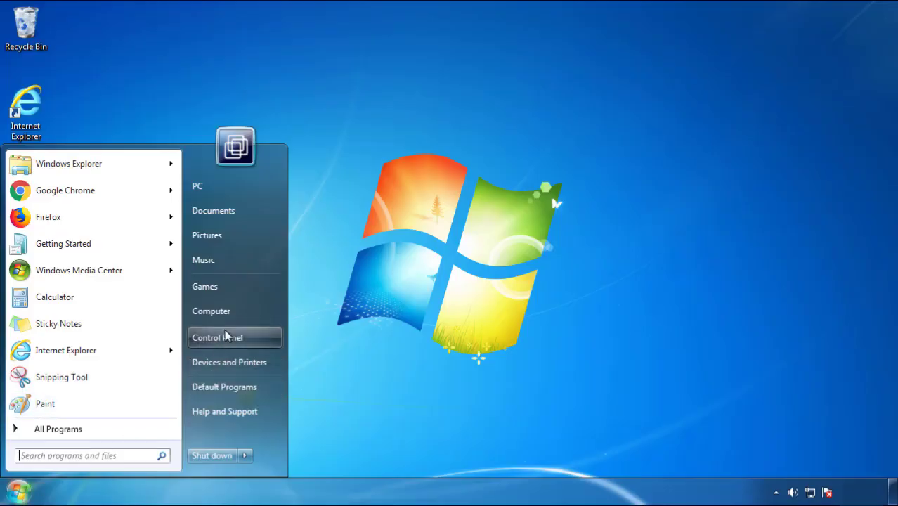
# Open the installed programs list, sorted newest-first by Installed On date
pyautogui.click(224, 330)
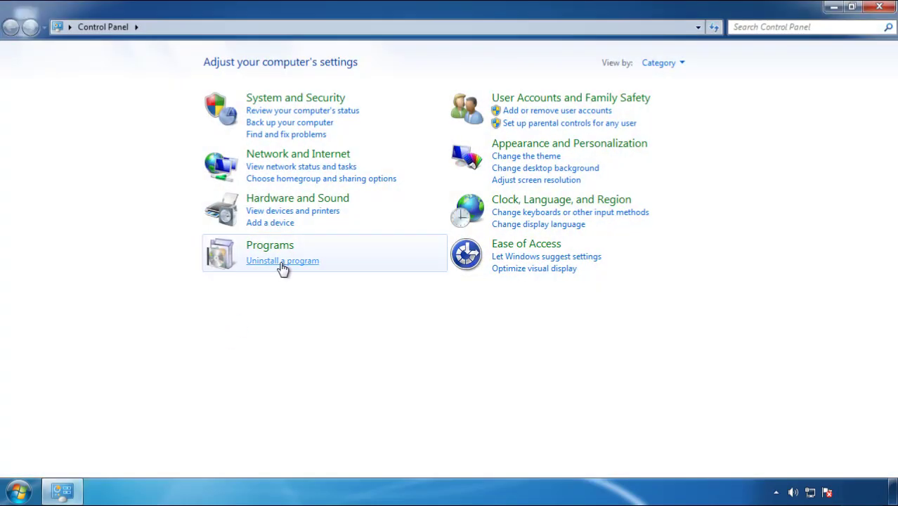
pyautogui.click(283, 269)
pyautogui.click(527, 133)
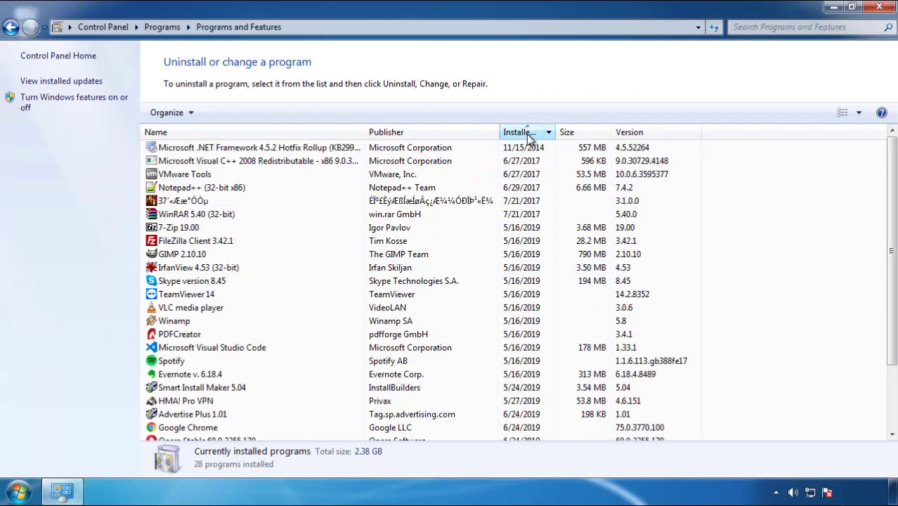
pyautogui.click(528, 134)
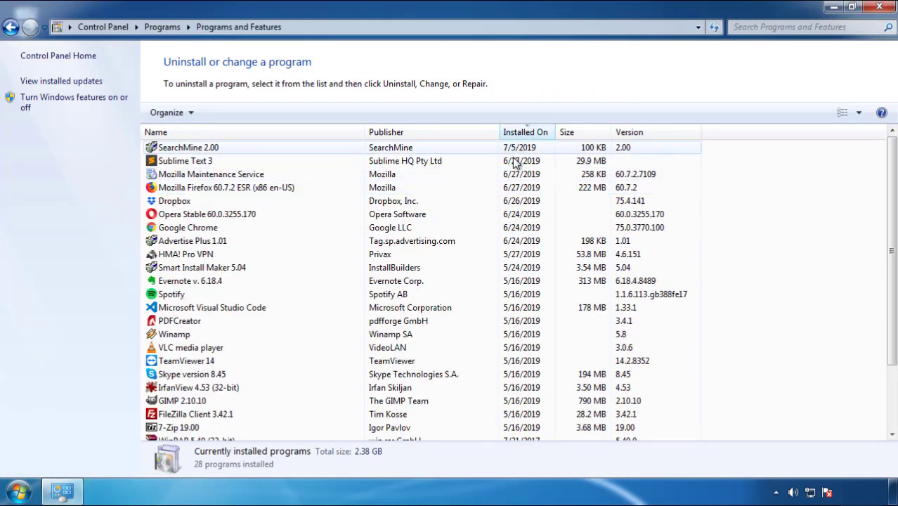
# Uninstall SearchMine 2.00 and complete its removal
pyautogui.click(188, 148)
pyautogui.click(224, 112)
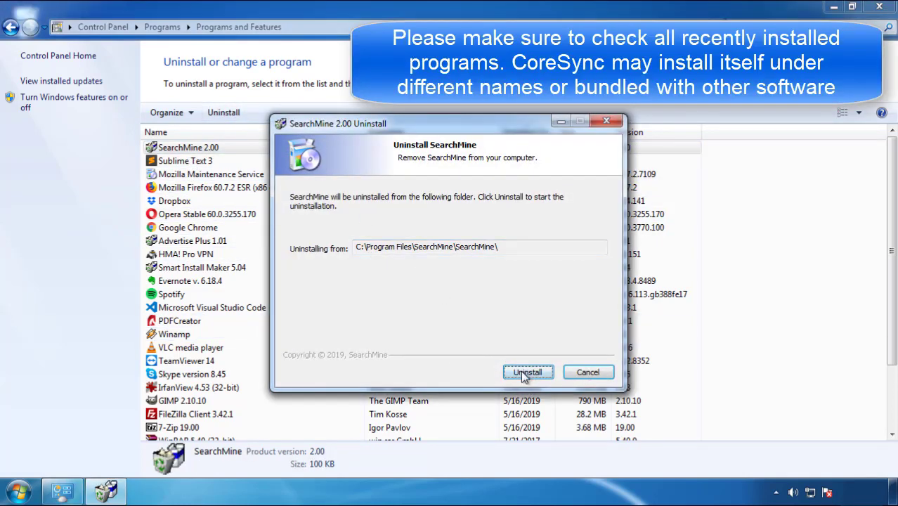
pyautogui.click(520, 371)
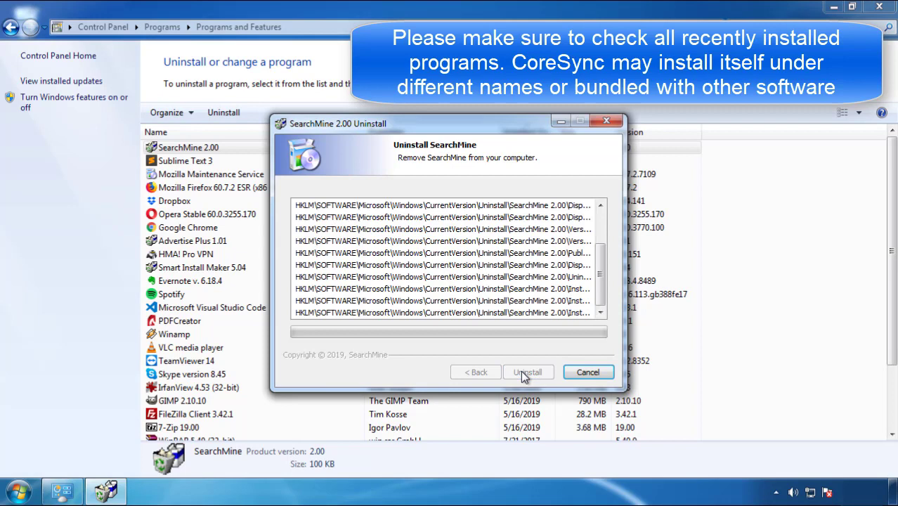
pyautogui.click(527, 372)
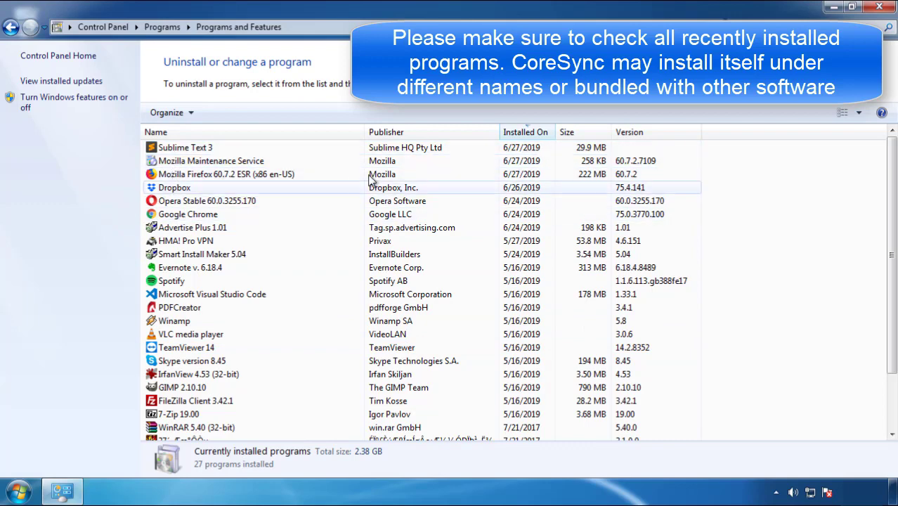
# Close the programs window and restart Windows, booting into Safe Mode
pyautogui.click(879, 8)
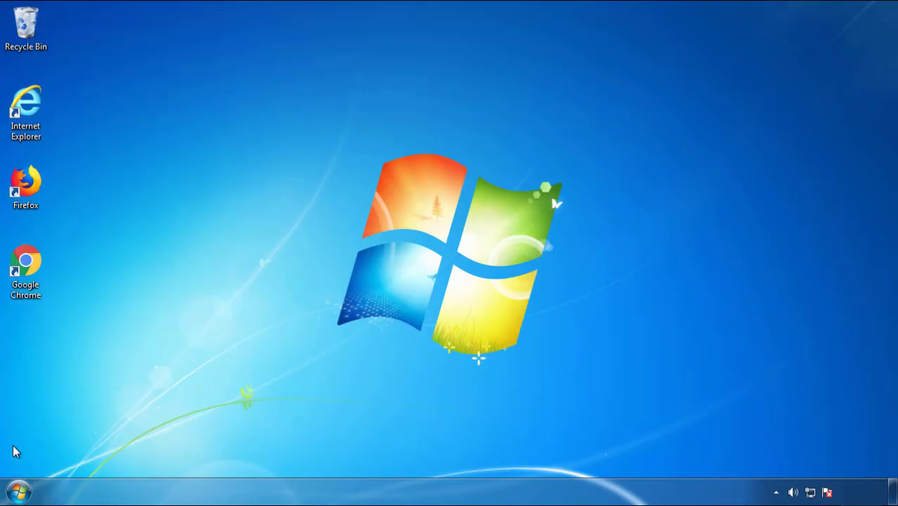
pyautogui.click(17, 490)
pyautogui.click(243, 455)
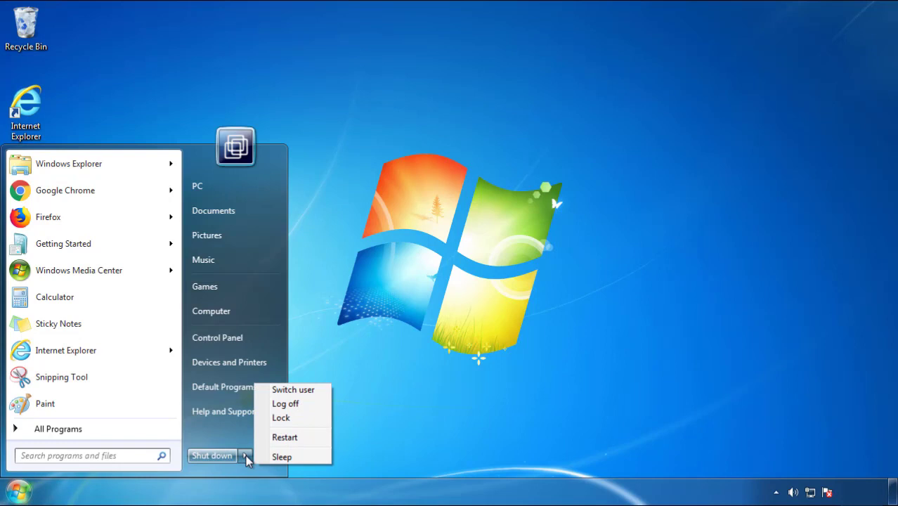
pyautogui.click(465, 397)
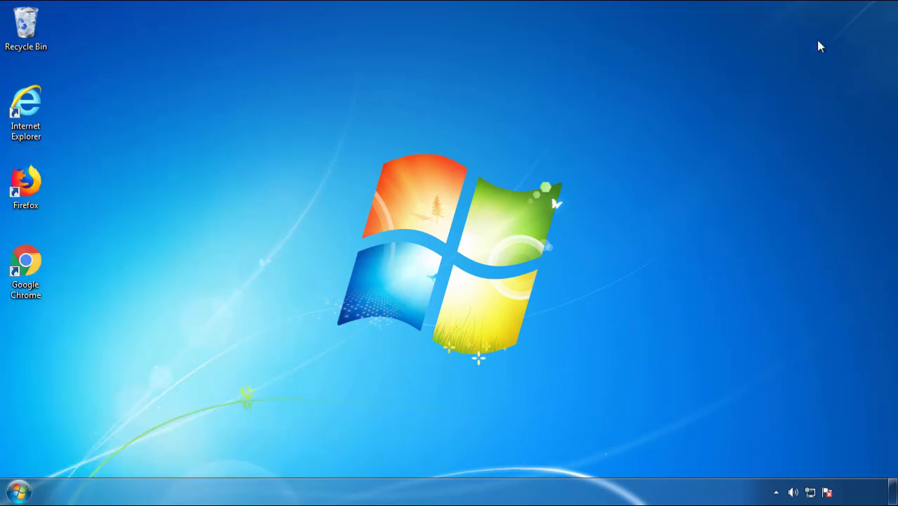
pyautogui.click(289, 443)
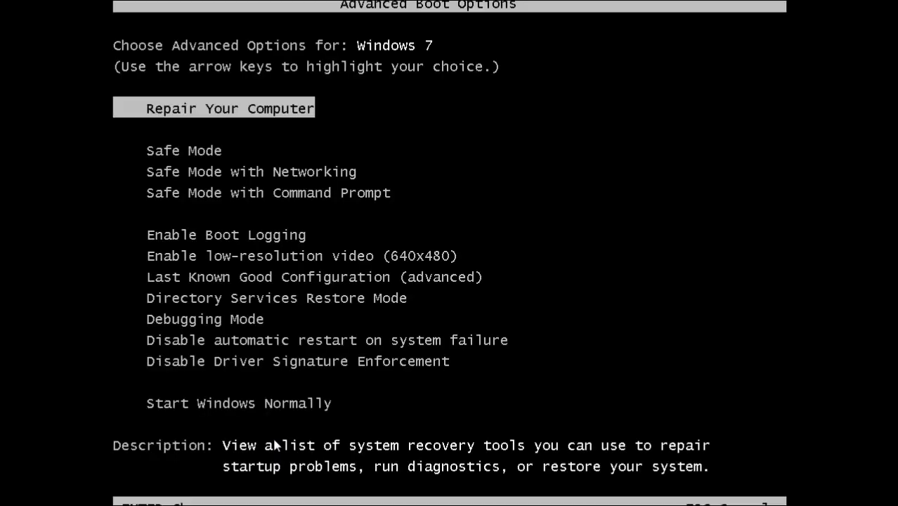
pyautogui.press('Down')
pyautogui.press('Return')
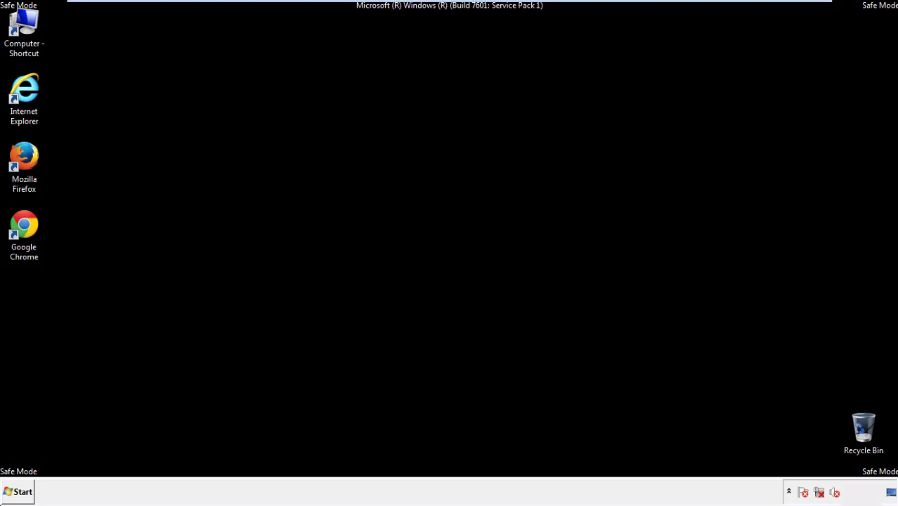
# Launch Firefox, decline the default-browser prompt, and toggle the menu bar off and back on
pyautogui.doubleClick(32, 163)
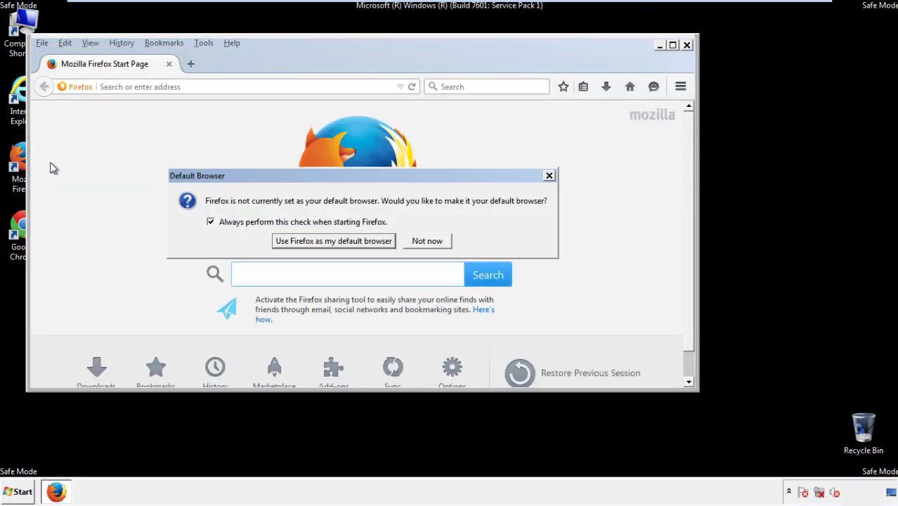
pyautogui.click(427, 241)
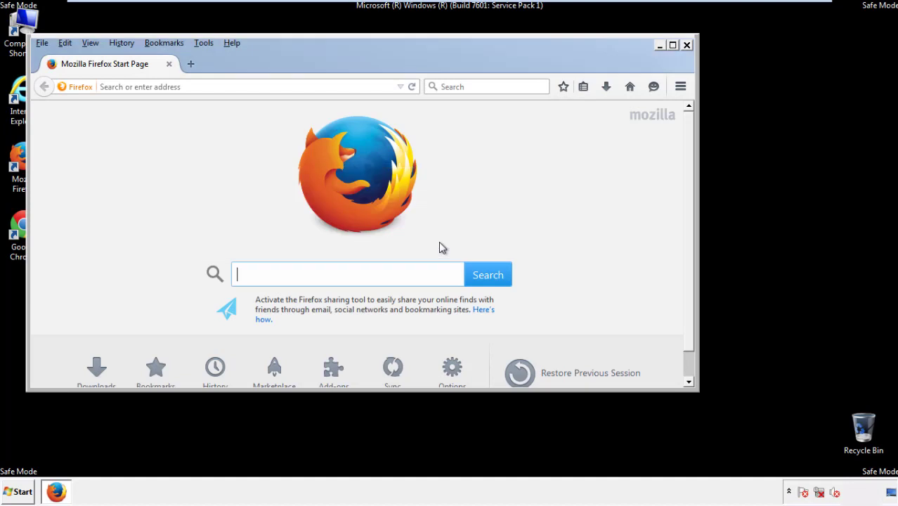
pyautogui.rightClick(274, 61)
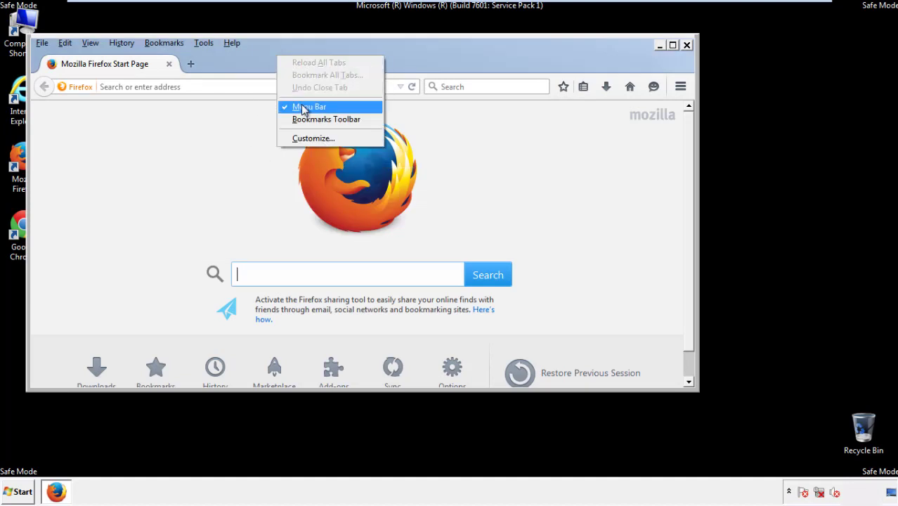
pyautogui.click(301, 105)
pyautogui.rightClick(283, 58)
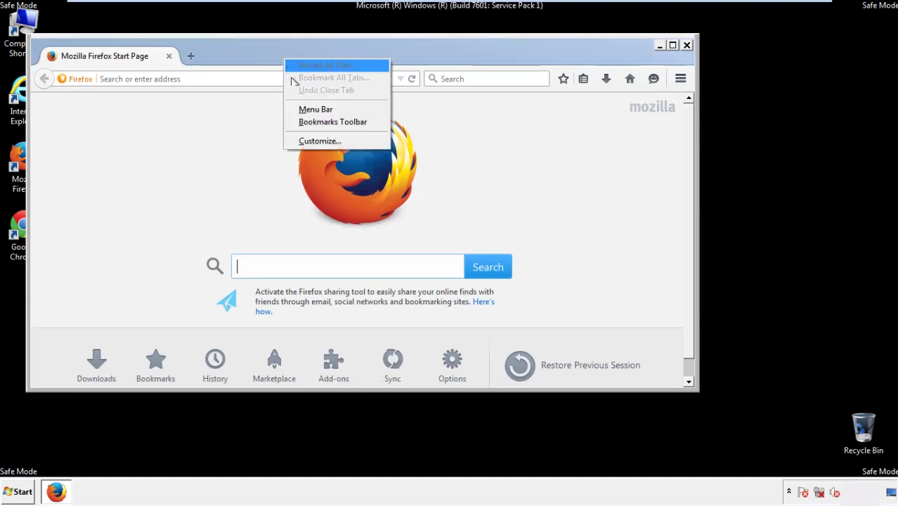
pyautogui.click(301, 110)
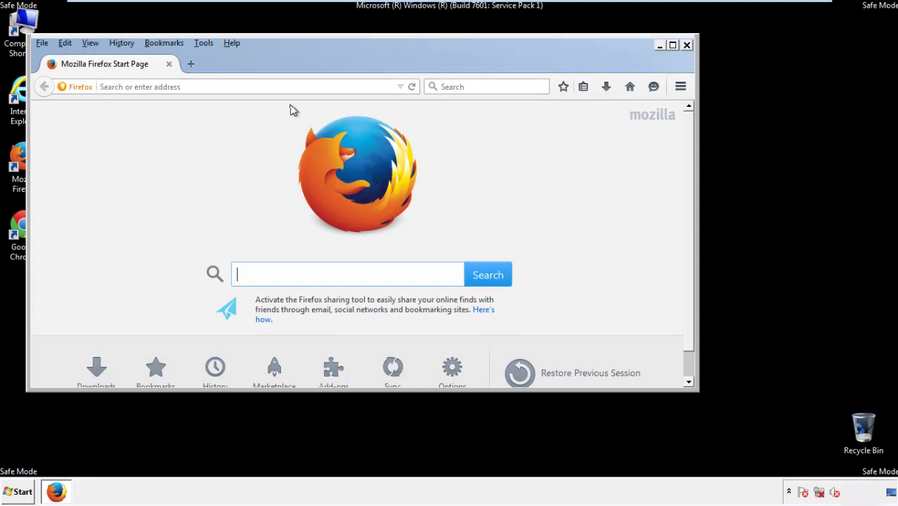
# Clear Firefox's recent history for Everything, with all data types included
pyautogui.click(127, 45)
pyautogui.click(137, 70)
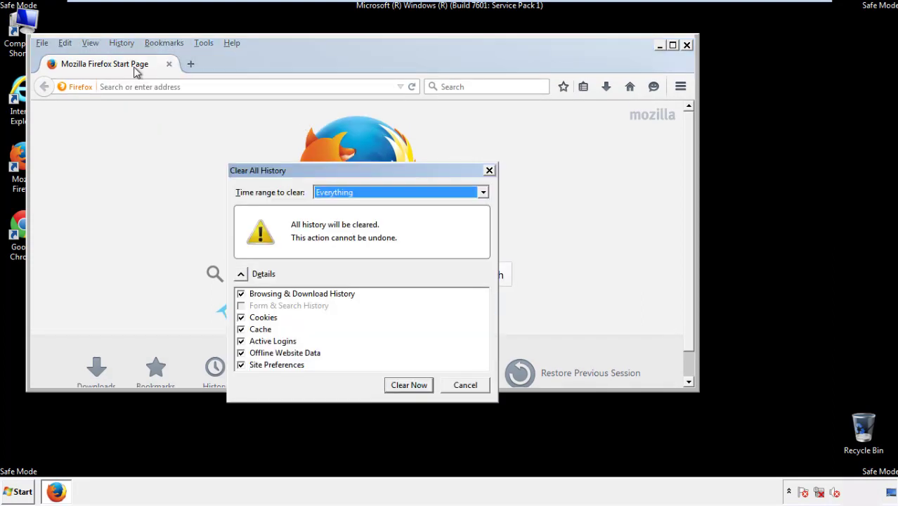
pyautogui.click(335, 194)
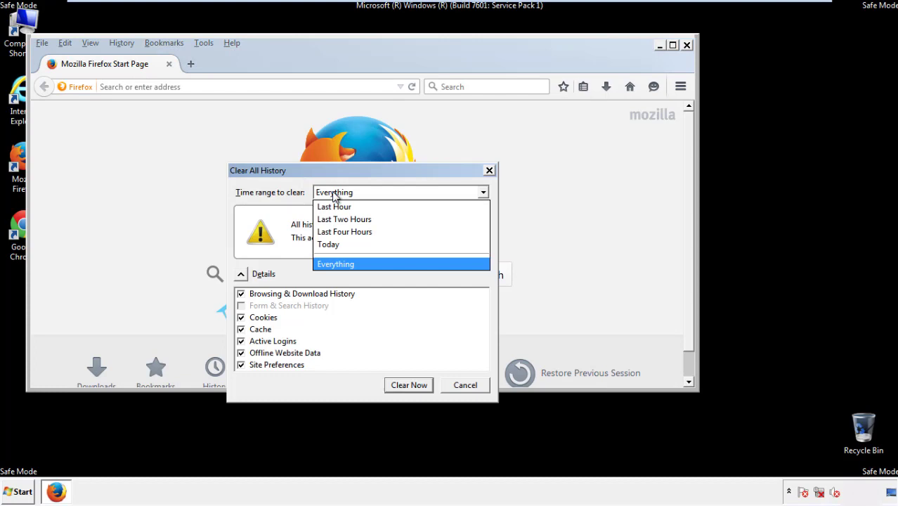
pyautogui.click(335, 262)
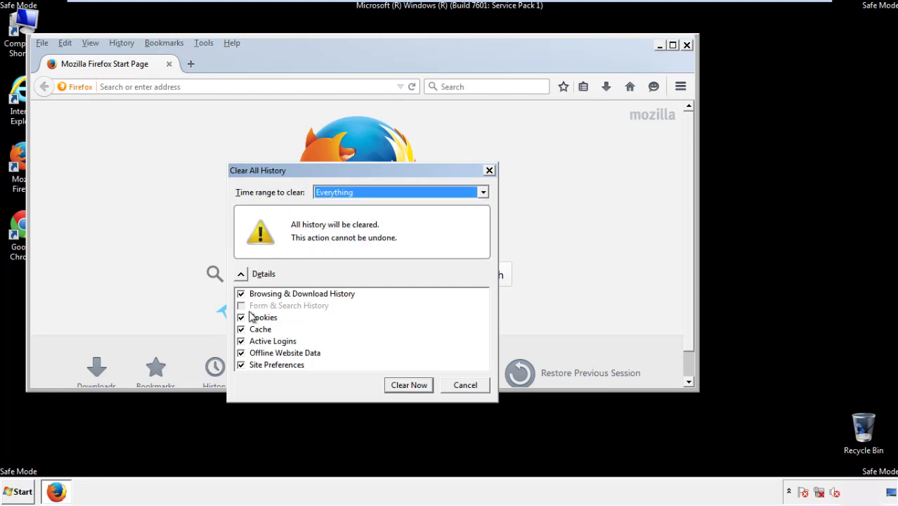
pyautogui.click(240, 353)
pyautogui.click(241, 365)
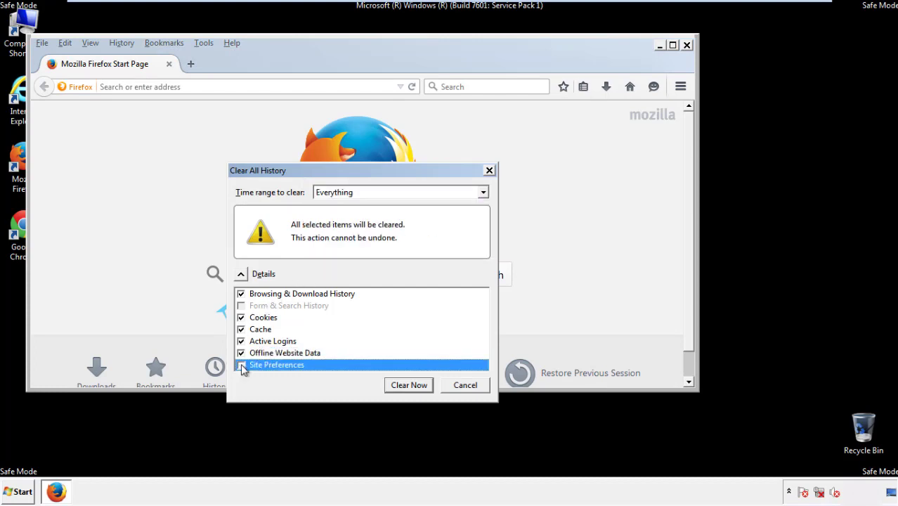
pyautogui.click(408, 385)
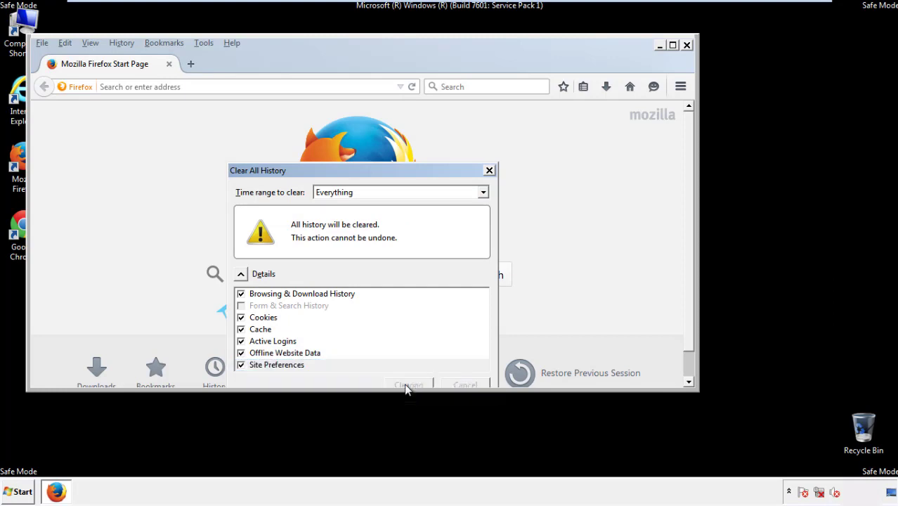
# Refresh Firefox from Troubleshooting Information, finish the import, decline default browser, and close it
pyautogui.click(232, 43)
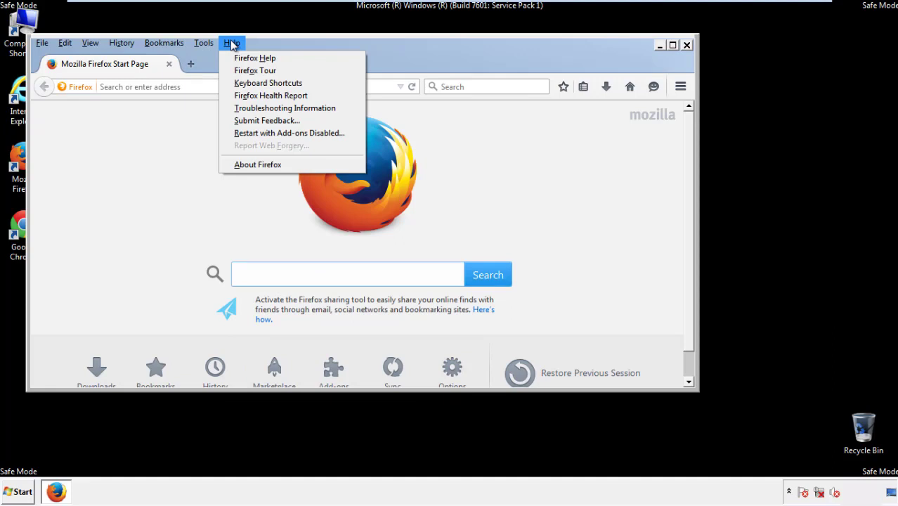
pyautogui.click(260, 108)
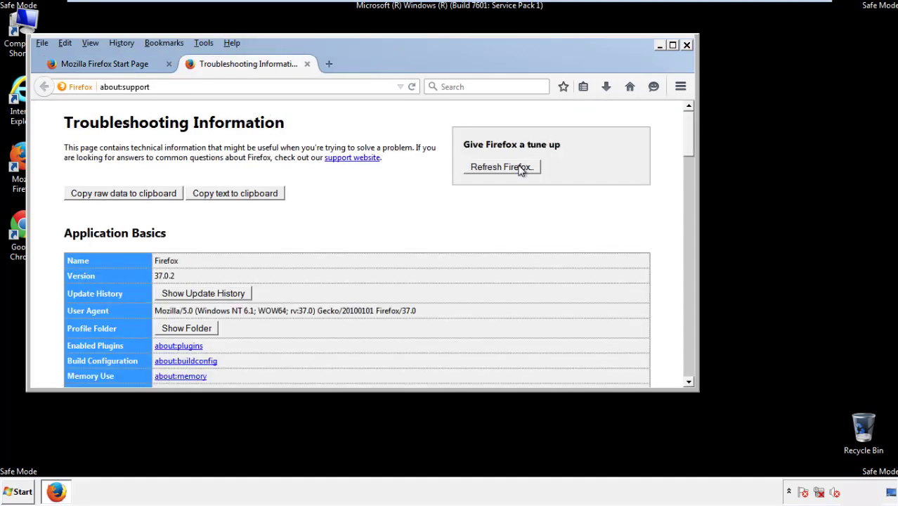
pyautogui.click(520, 171)
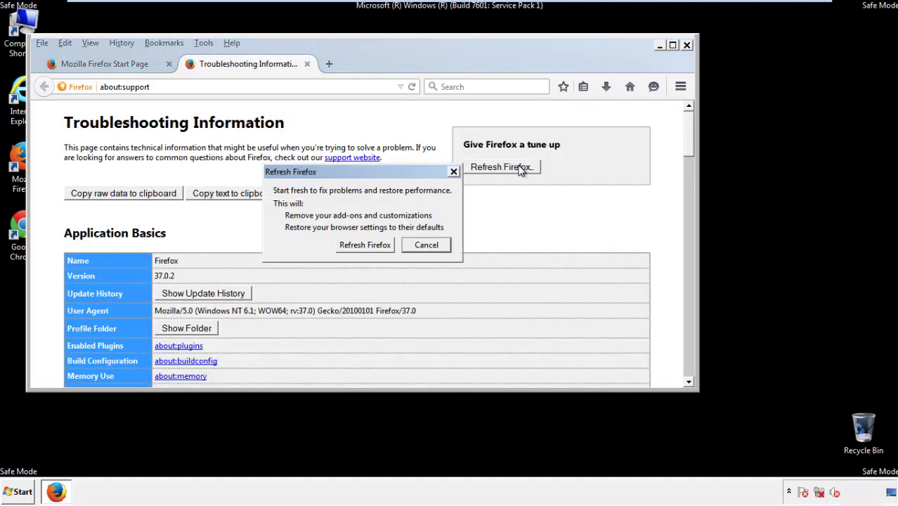
pyautogui.click(366, 246)
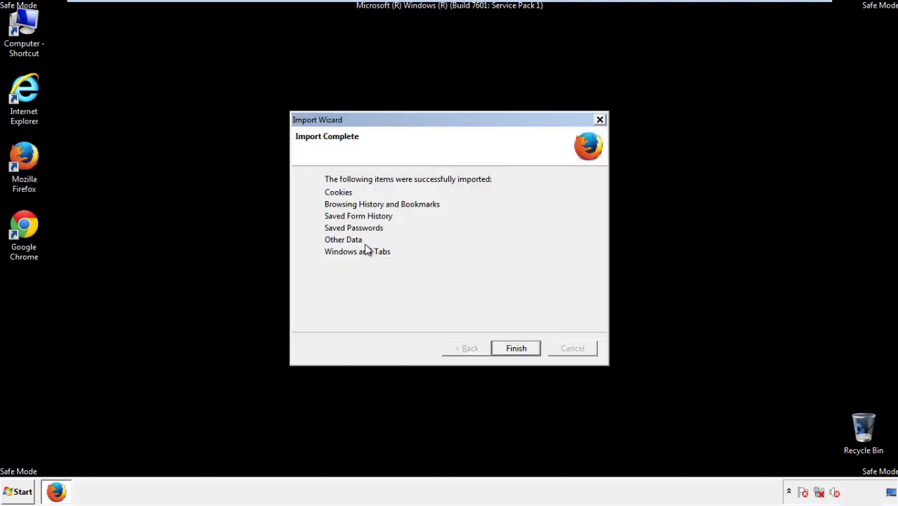
pyautogui.click(517, 349)
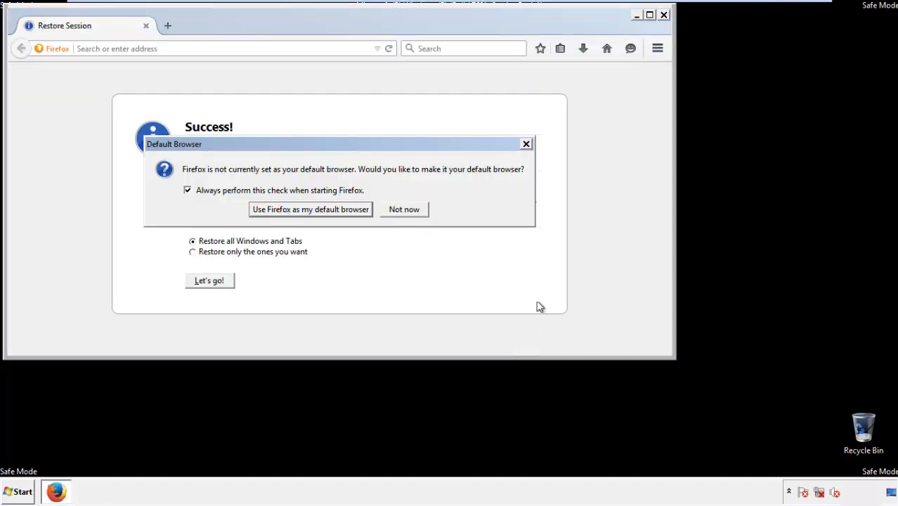
pyautogui.click(404, 209)
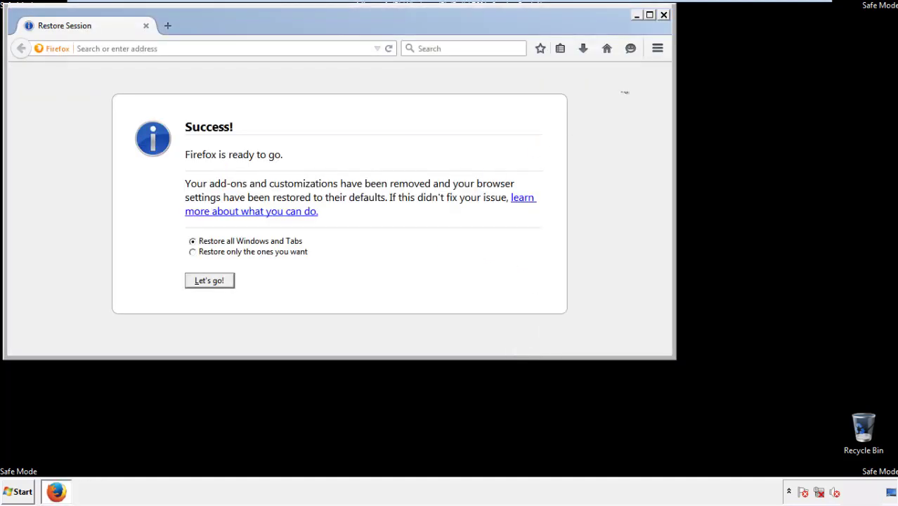
pyautogui.click(663, 15)
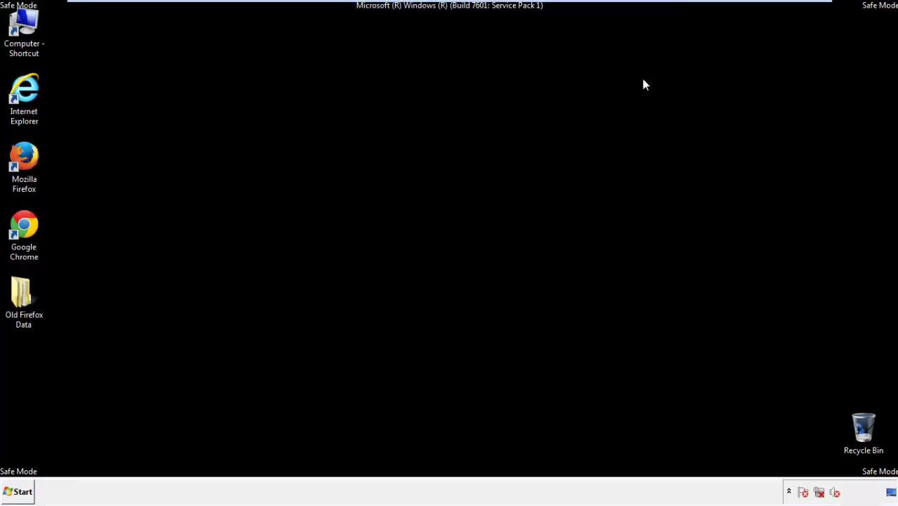
# Launch Chrome, permanently dismiss the default-browser prompt, and go to Settings > History
pyautogui.click(21, 224)
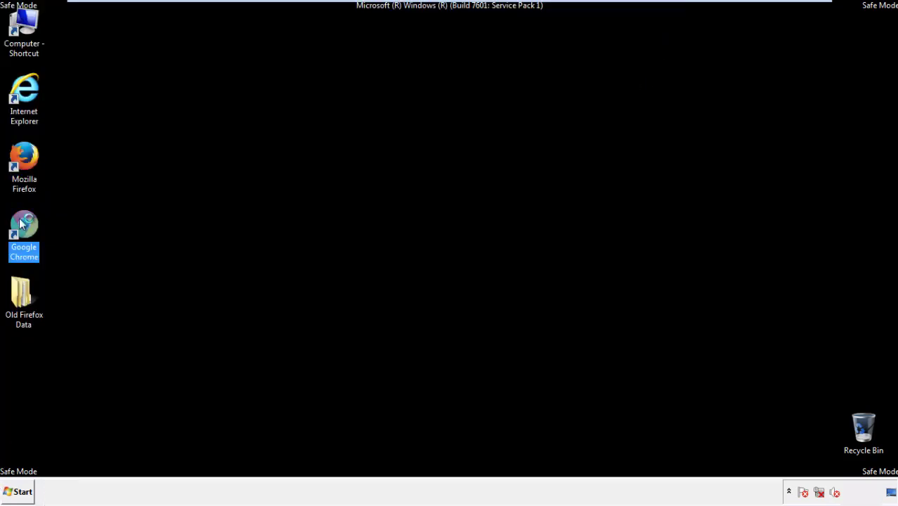
pyautogui.doubleClick(21, 223)
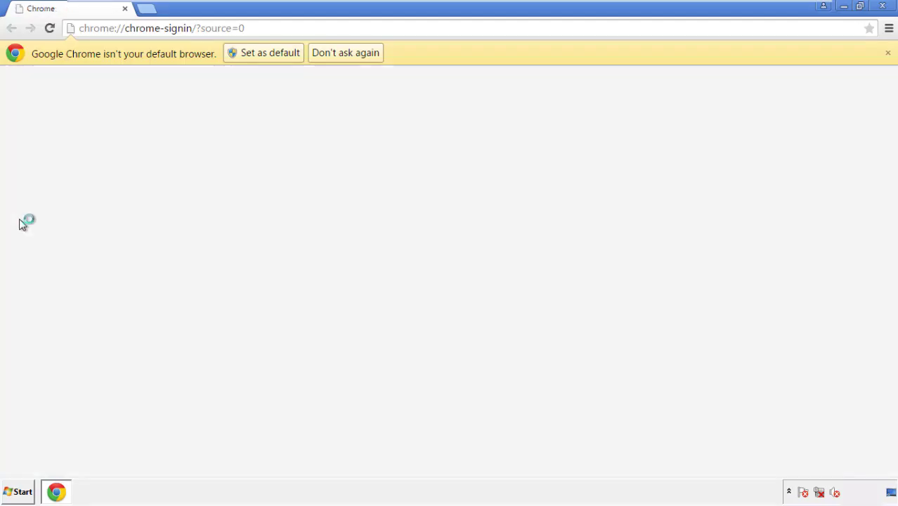
pyautogui.click(360, 56)
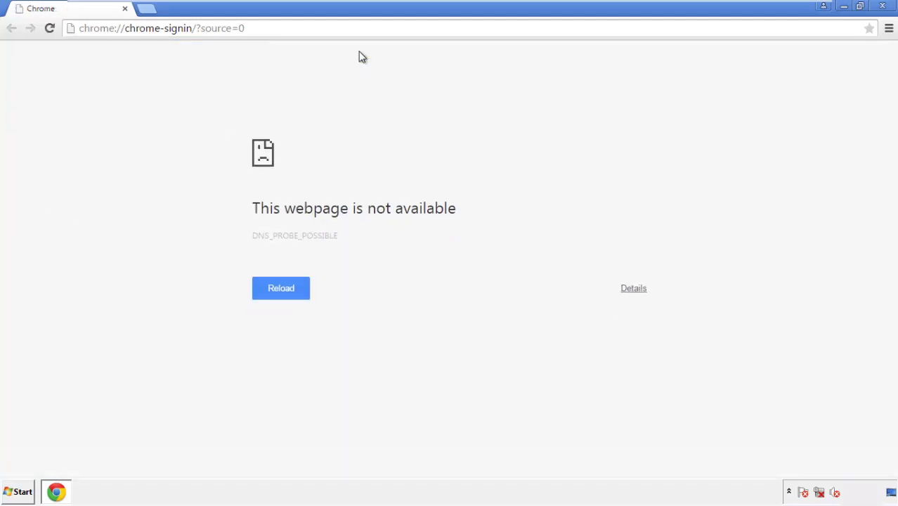
pyautogui.click(888, 30)
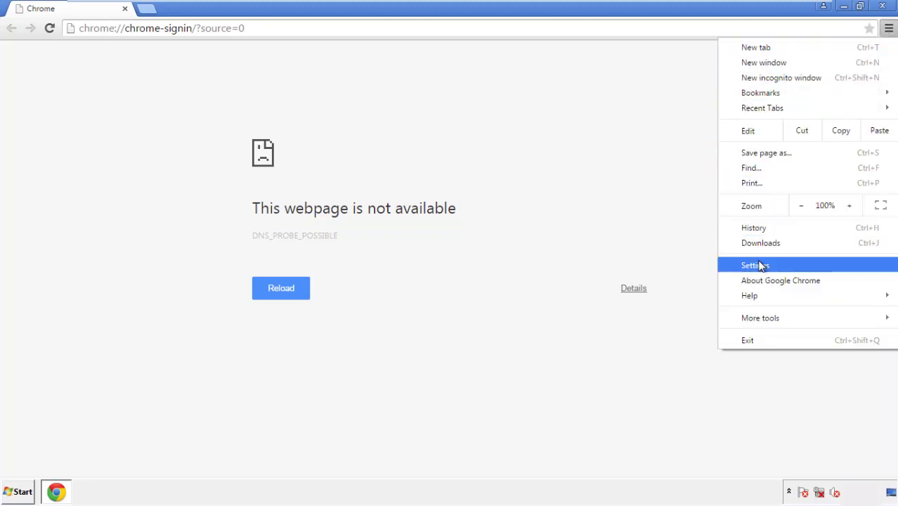
pyautogui.click(759, 265)
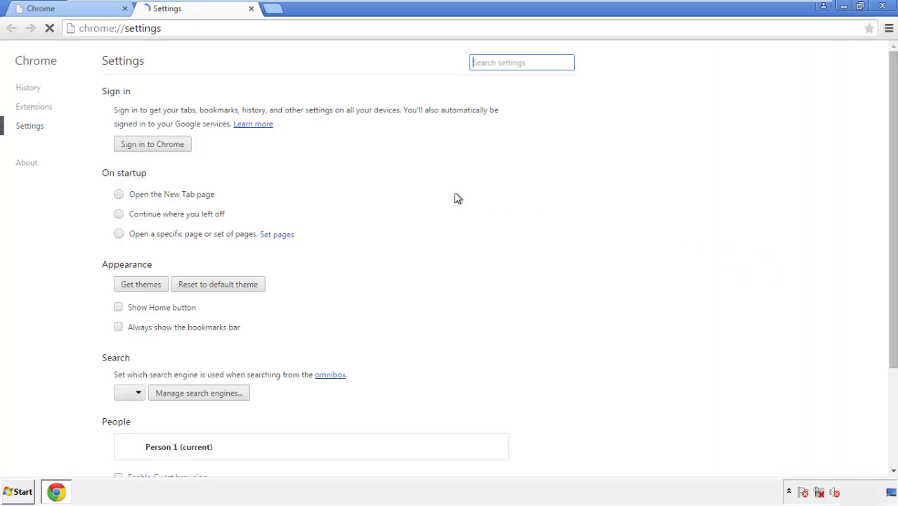
pyautogui.click(32, 89)
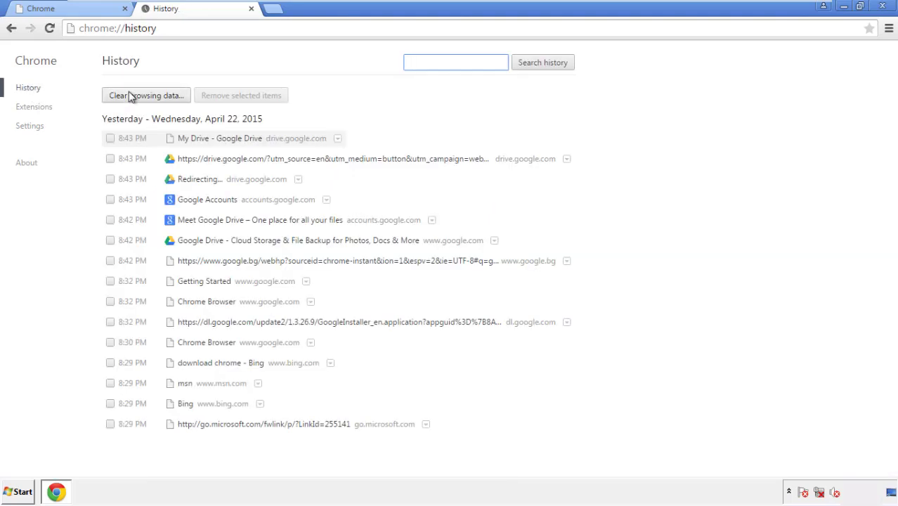
# Clear Chrome browsing data from the beginning of time, including autofill data
pyautogui.click(135, 96)
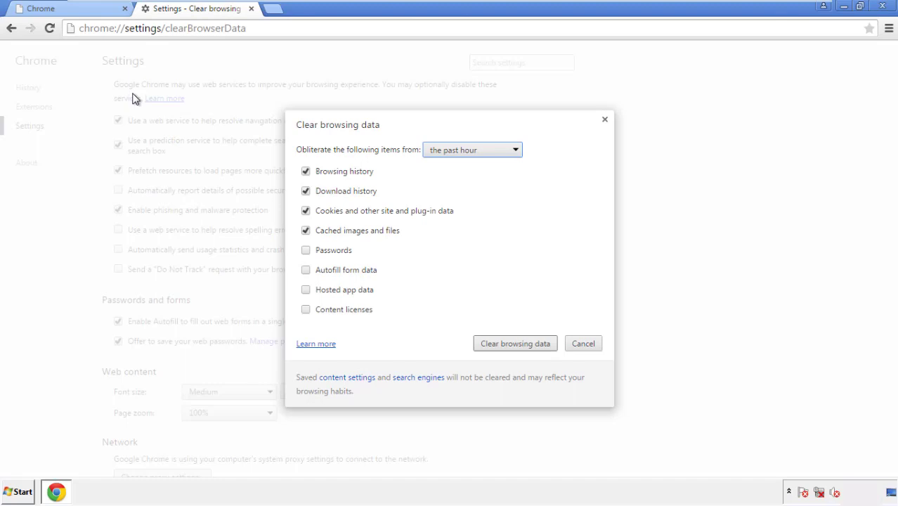
pyautogui.click(451, 151)
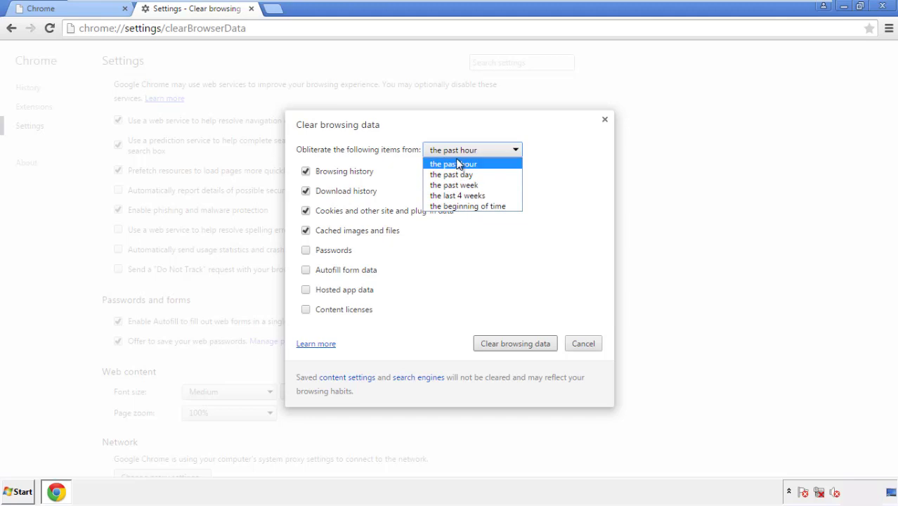
pyautogui.click(449, 207)
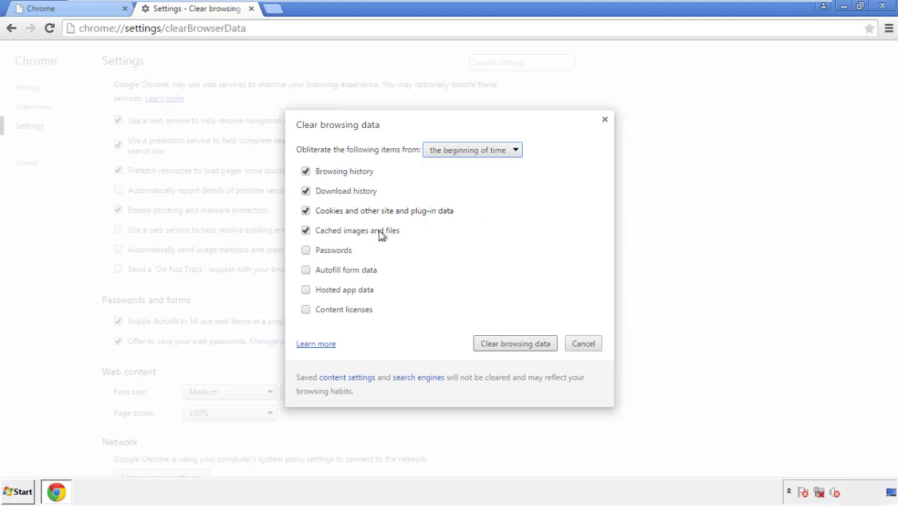
pyautogui.click(310, 271)
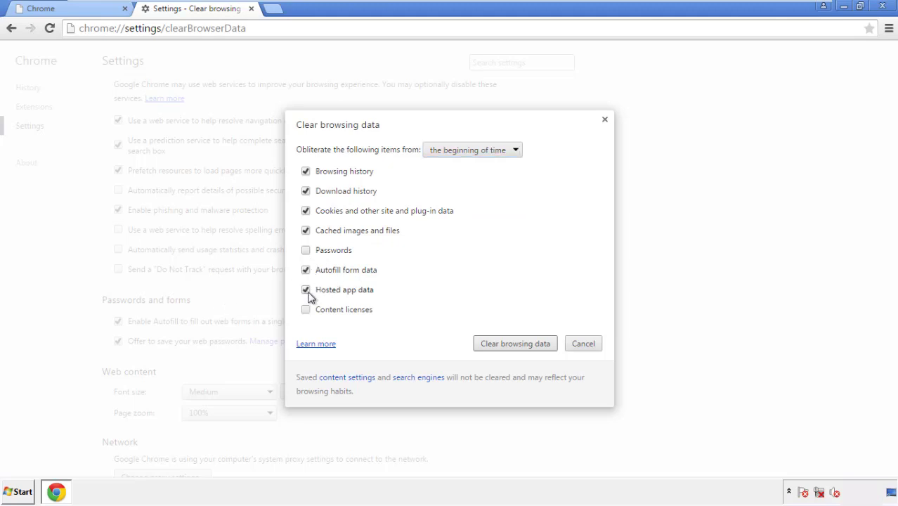
pyautogui.click(501, 344)
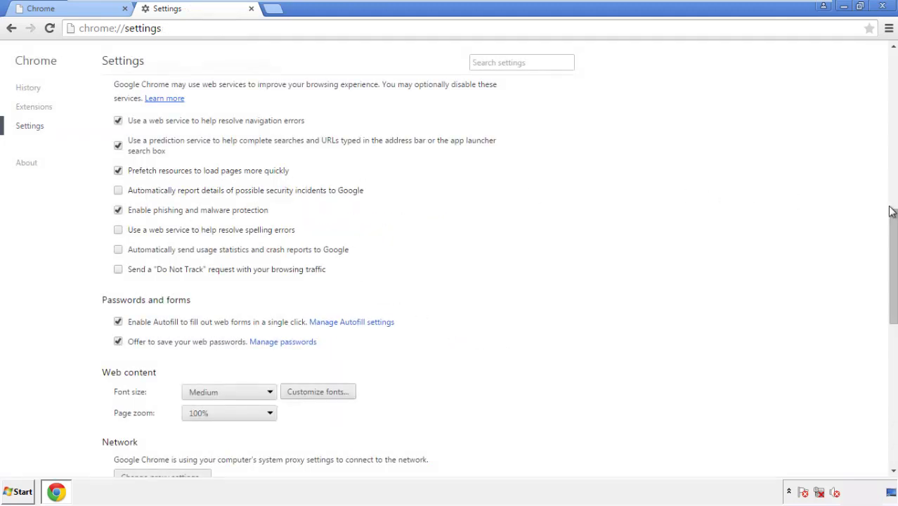
# Reset Chrome's settings to their original defaults and close the browser
pyautogui.moveTo(891, 211); pyautogui.dragTo(892, 370)
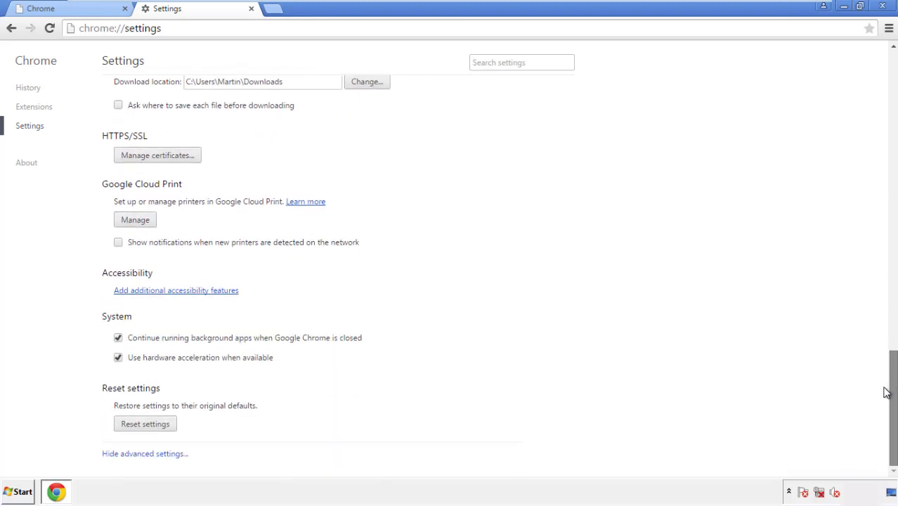
pyautogui.click(172, 428)
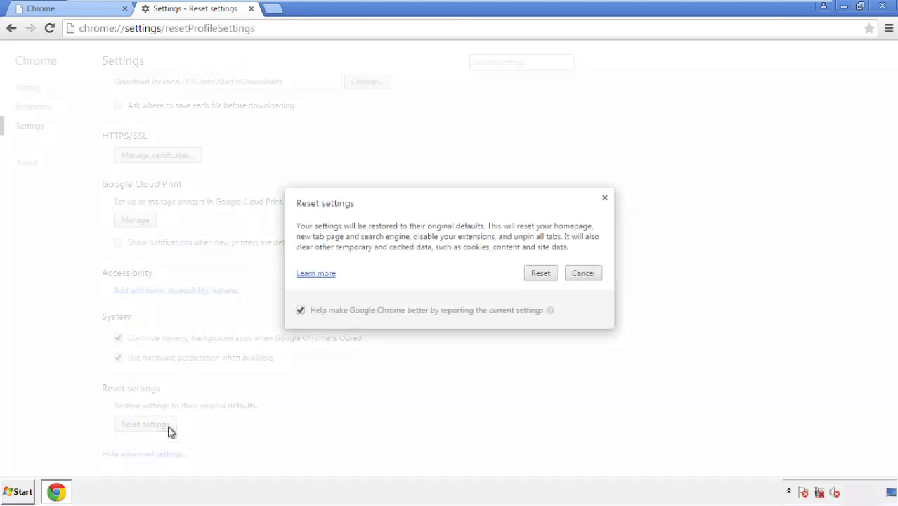
pyautogui.click(541, 274)
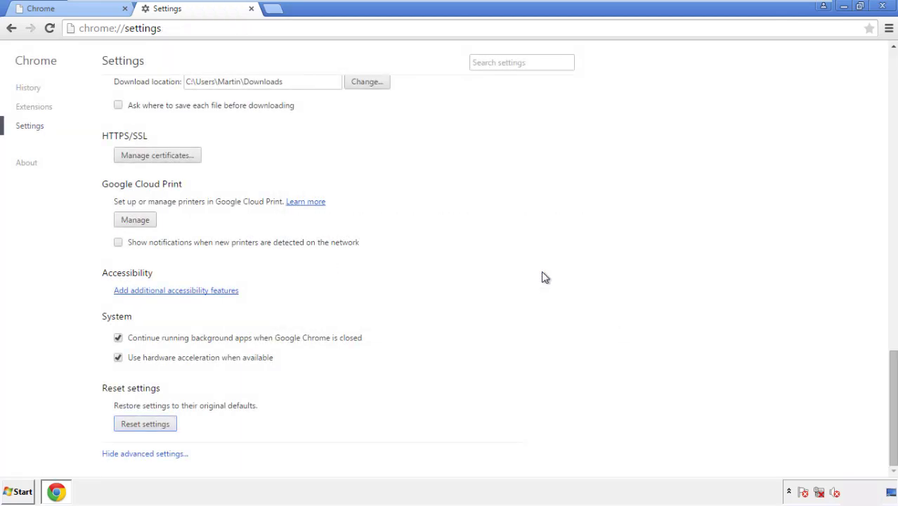
pyautogui.click(881, 6)
# Remove the Search Mine extension in Firefox's Add-ons manager, then close Firefox
pyautogui.click(500, 219)
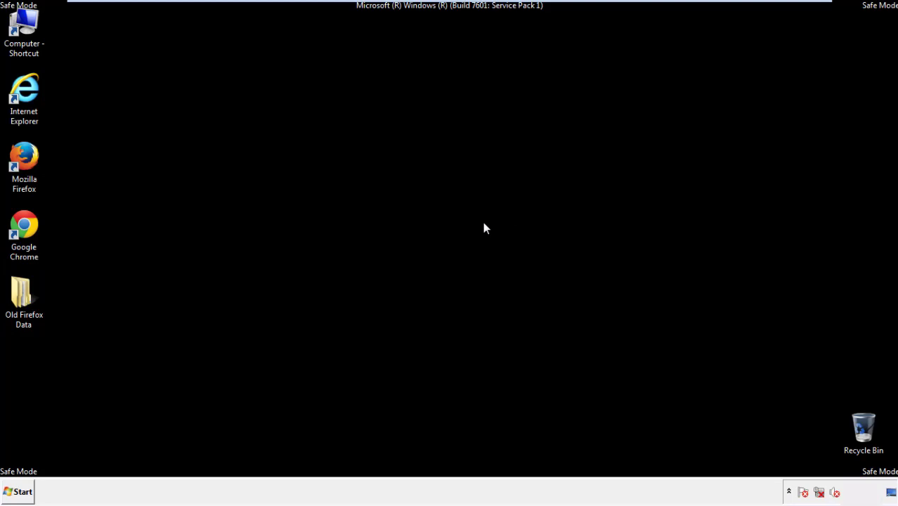
pyautogui.doubleClick(34, 175)
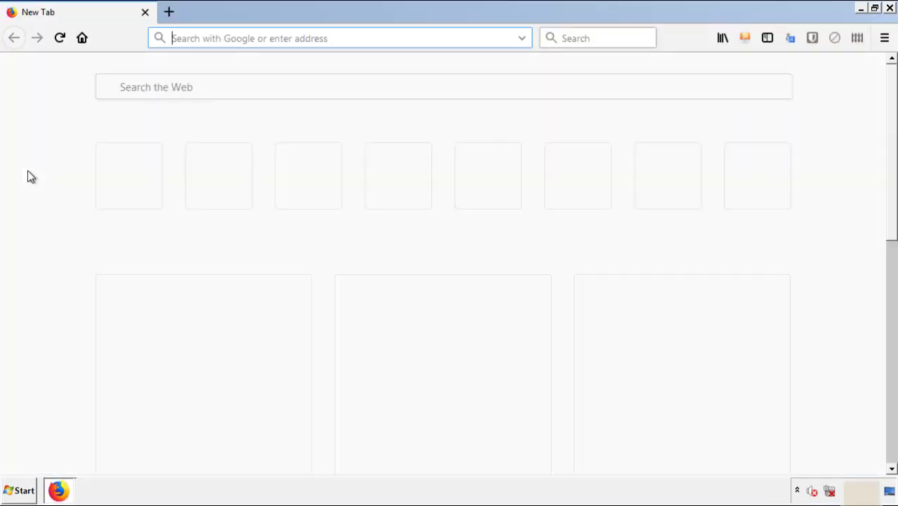
pyautogui.click(885, 38)
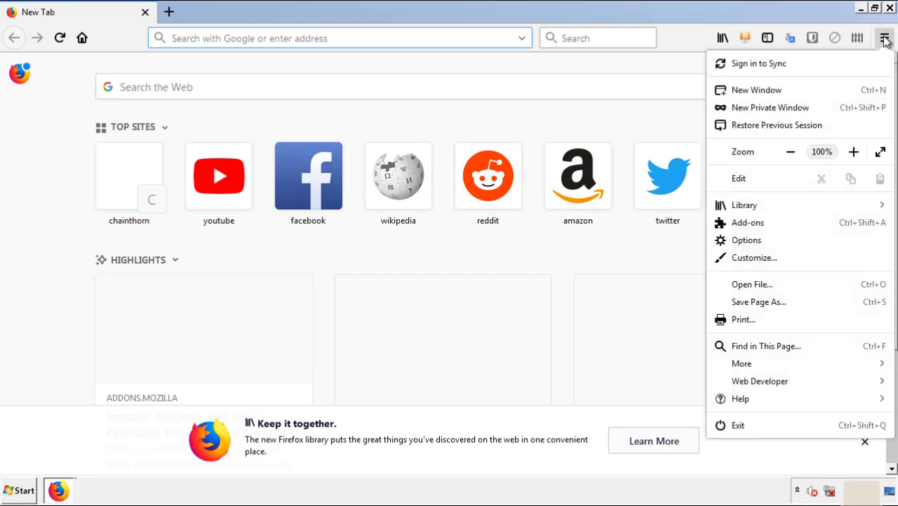
pyautogui.click(827, 226)
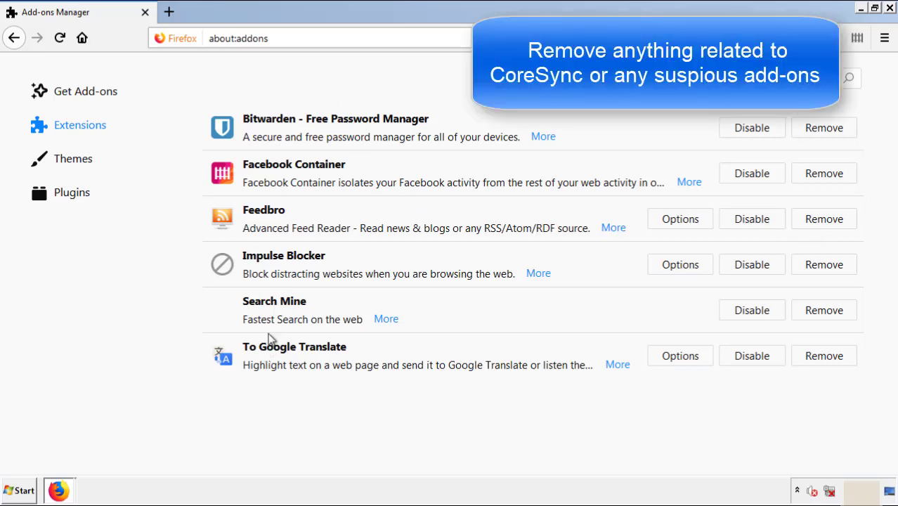
pyautogui.click(822, 315)
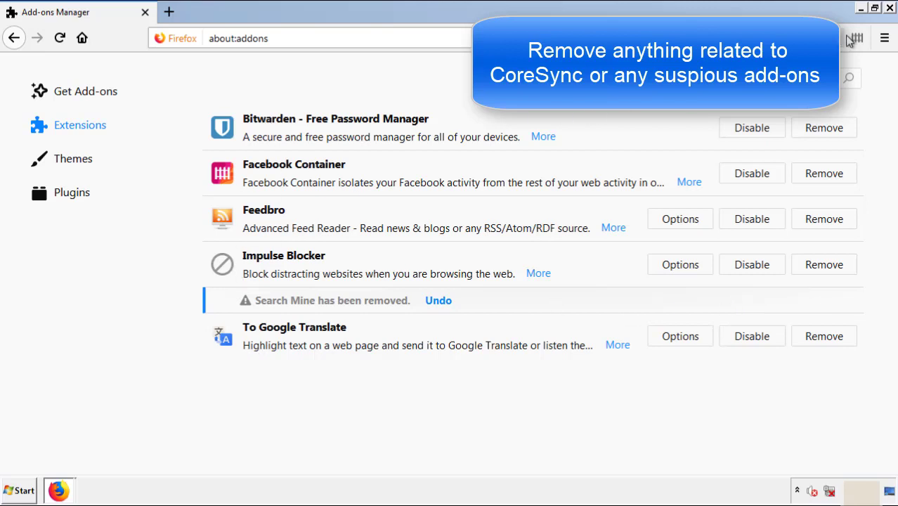
pyautogui.click(891, 10)
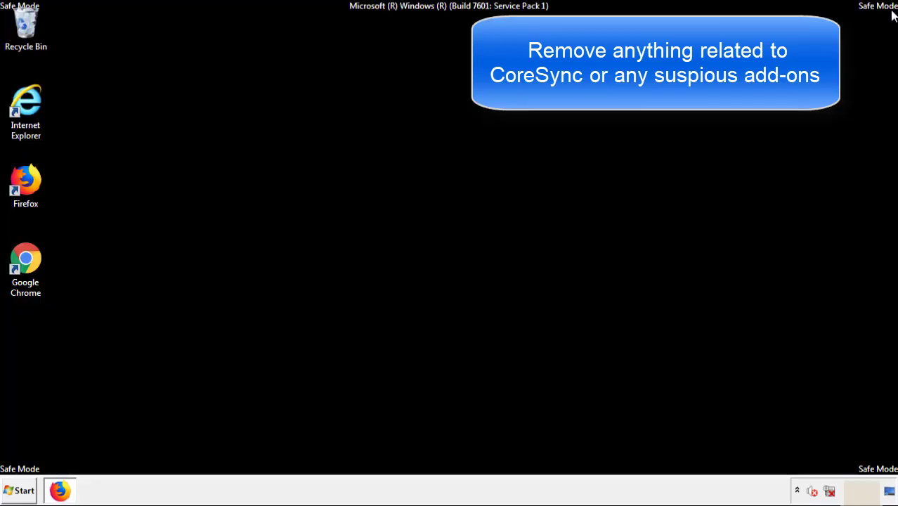
# Remove the Search Mine extension from Chrome's Extensions page, then close Chrome
pyautogui.doubleClick(25, 262)
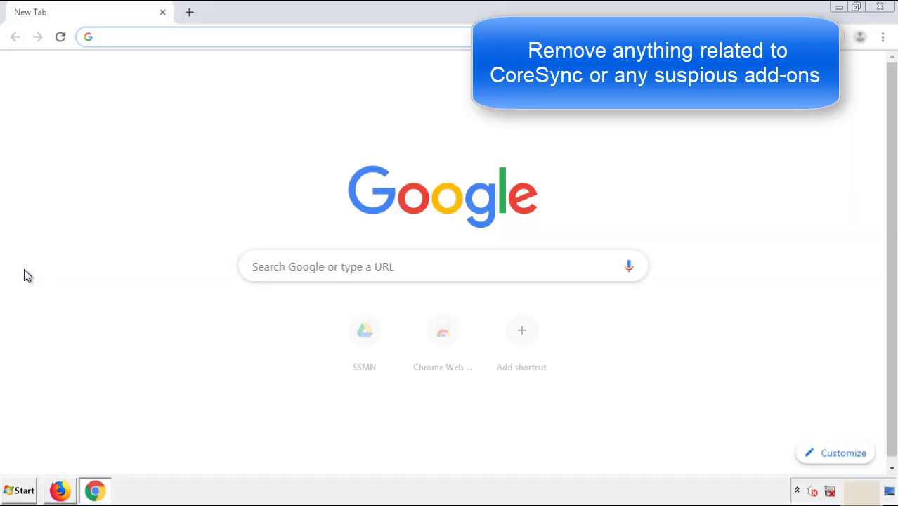
pyautogui.click(882, 37)
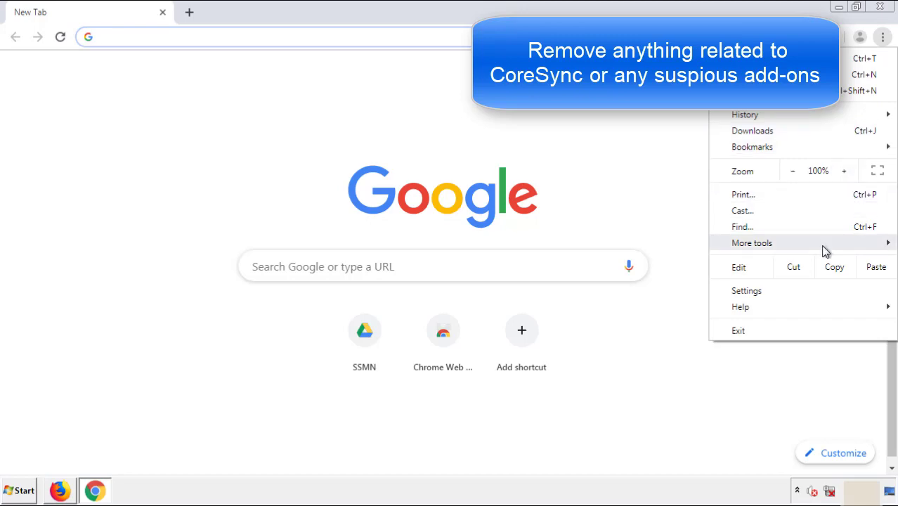
pyautogui.moveTo(751, 242)
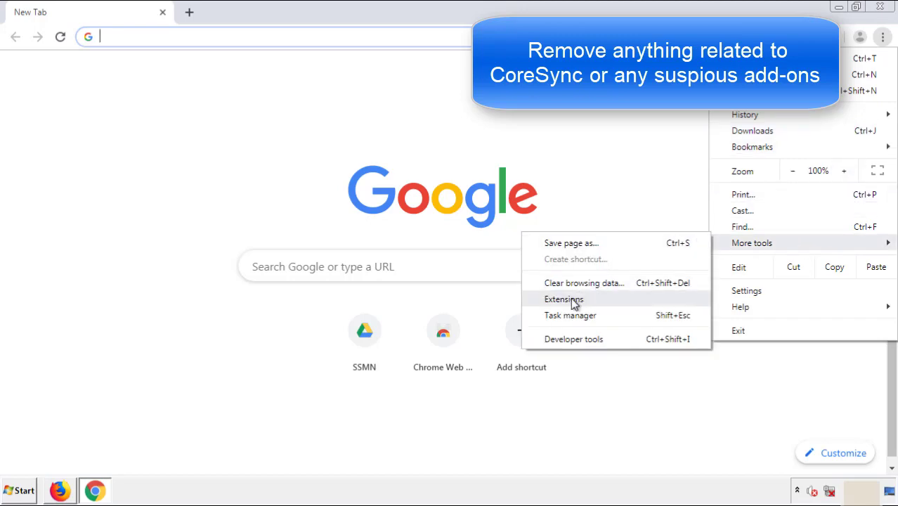
pyautogui.click(571, 299)
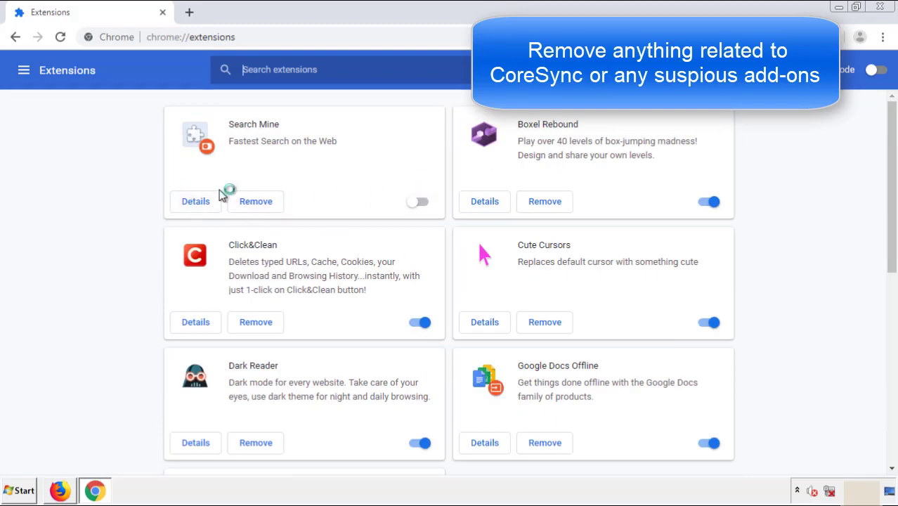
pyautogui.click(252, 203)
pyautogui.click(508, 111)
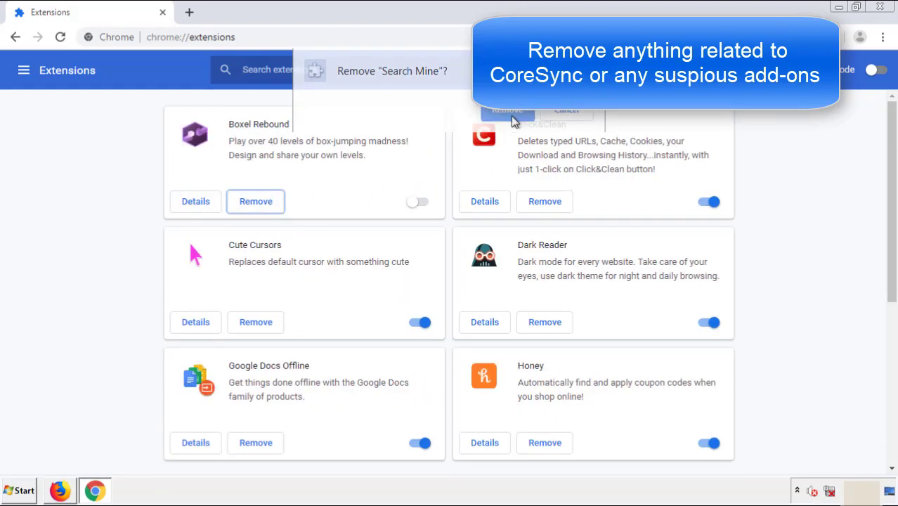
pyautogui.click(887, 10)
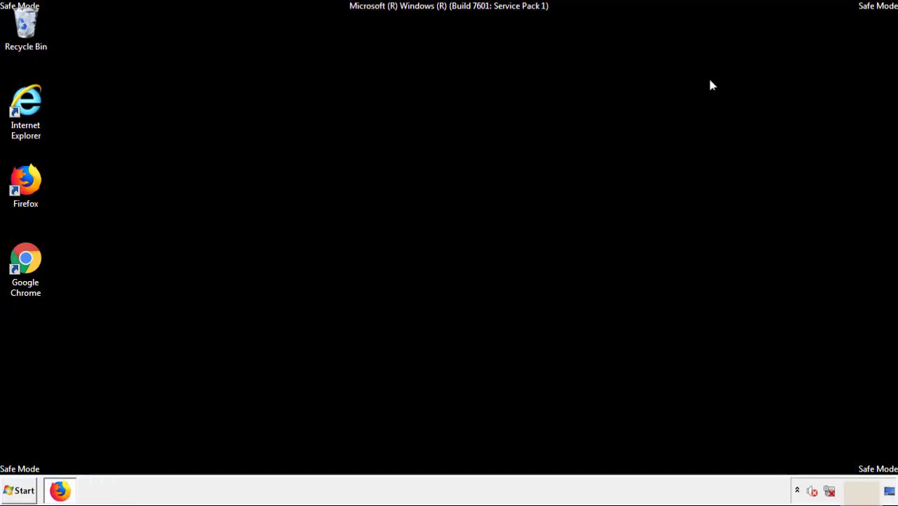
# Open the Start menu to reach the Shut down and Restart options
pyautogui.click(16, 490)
pyautogui.moveTo(243, 461)
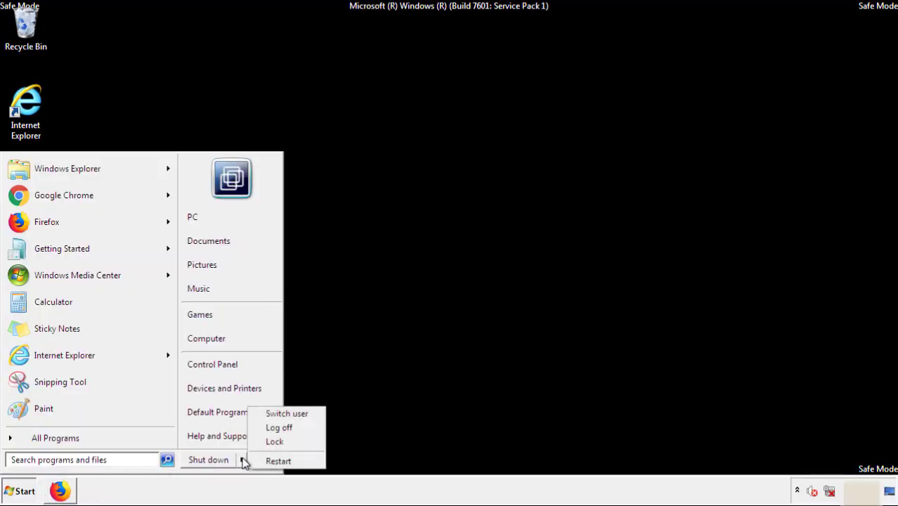